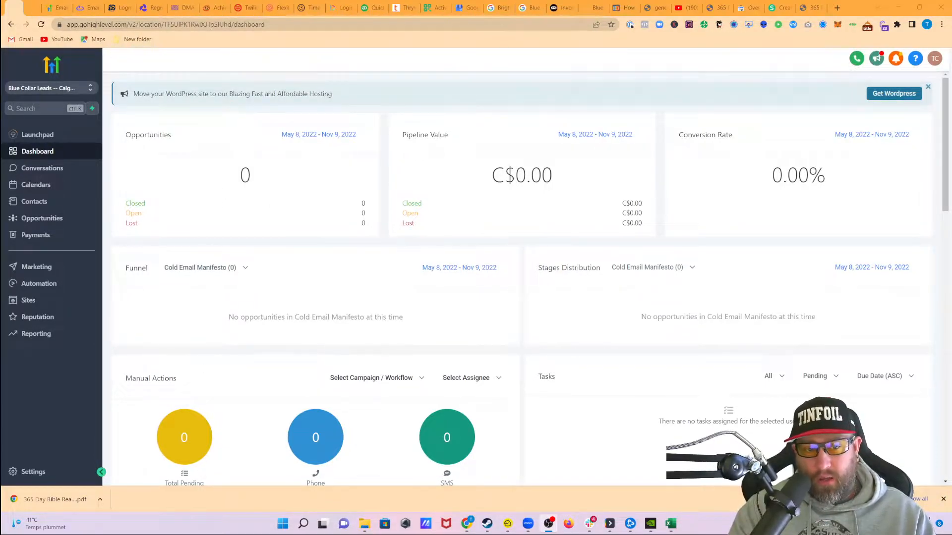
Start a contact import and browse to the Hvac folder within Documents, Blue Collar Leads Clients, Blue Collar Leads, Scraped Leads
{"action": "left_click", "coordinate": [31, 201]}
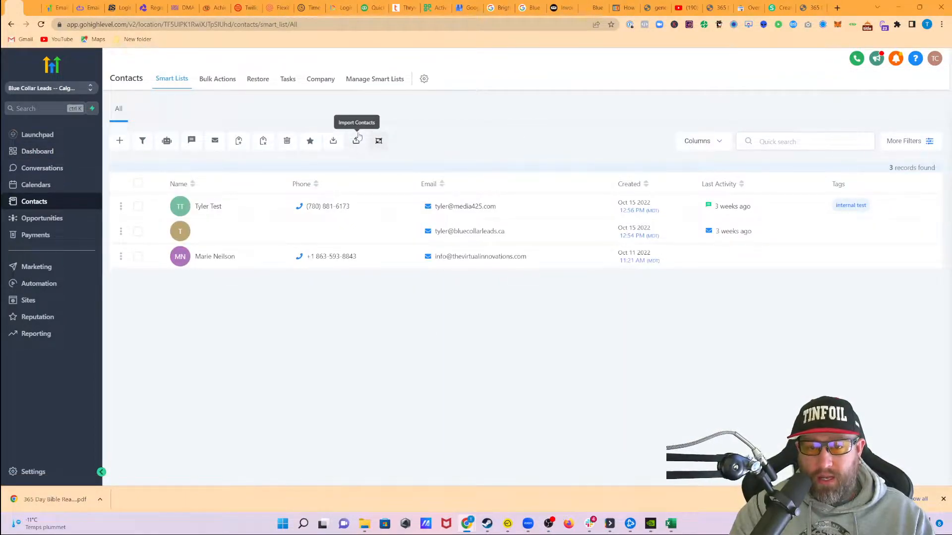
{"action": "left_click", "coordinate": [358, 144]}
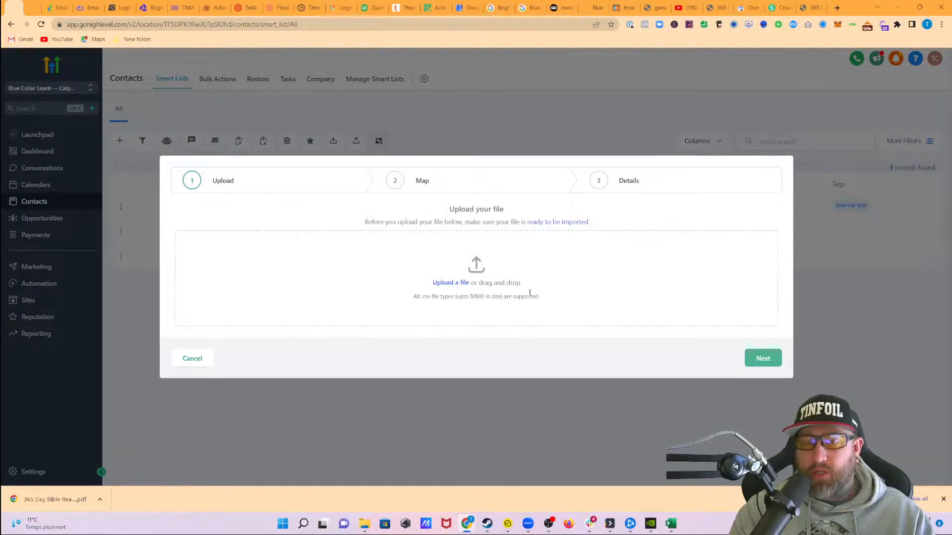
{"action": "left_click", "coordinate": [449, 282]}
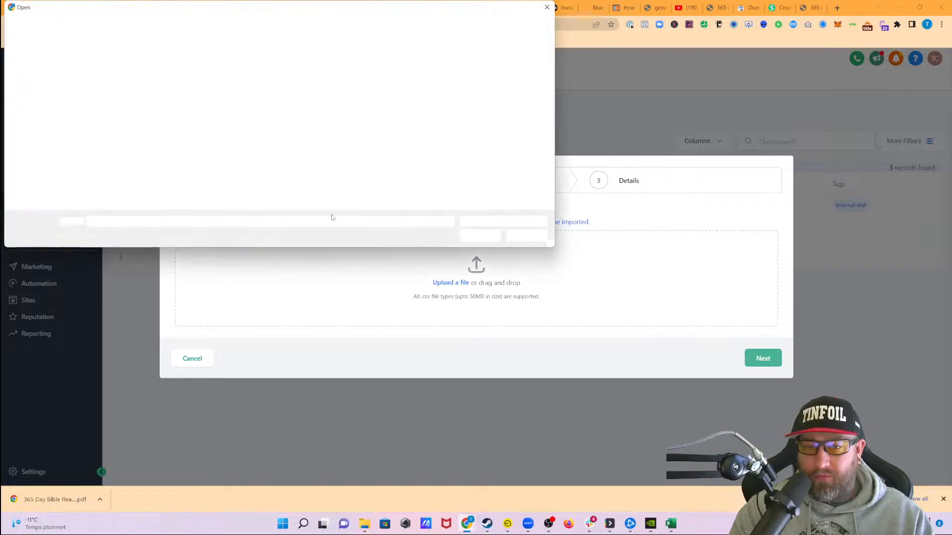
{"action": "scroll", "coordinate": [45, 109], "scroll_direction": "up", "scroll_amount": 3}
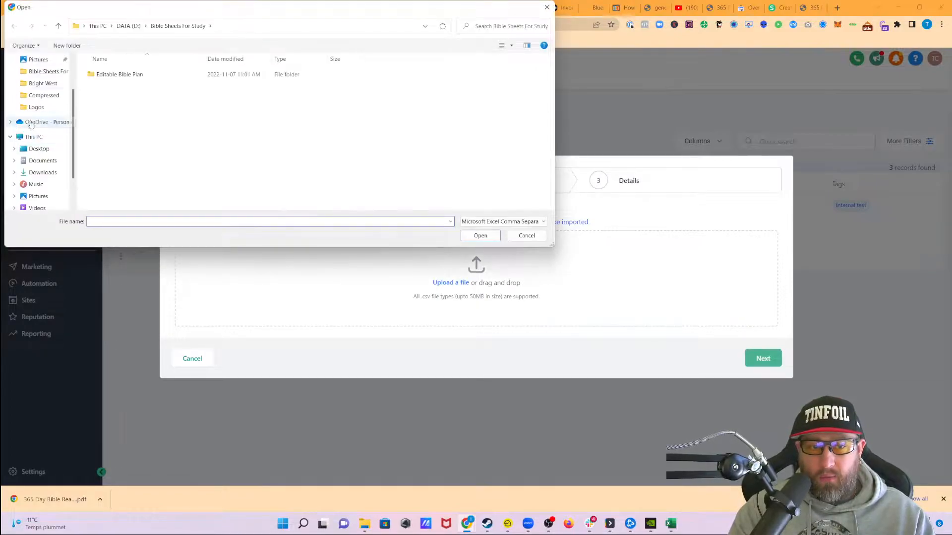
{"action": "left_click", "coordinate": [43, 97]}
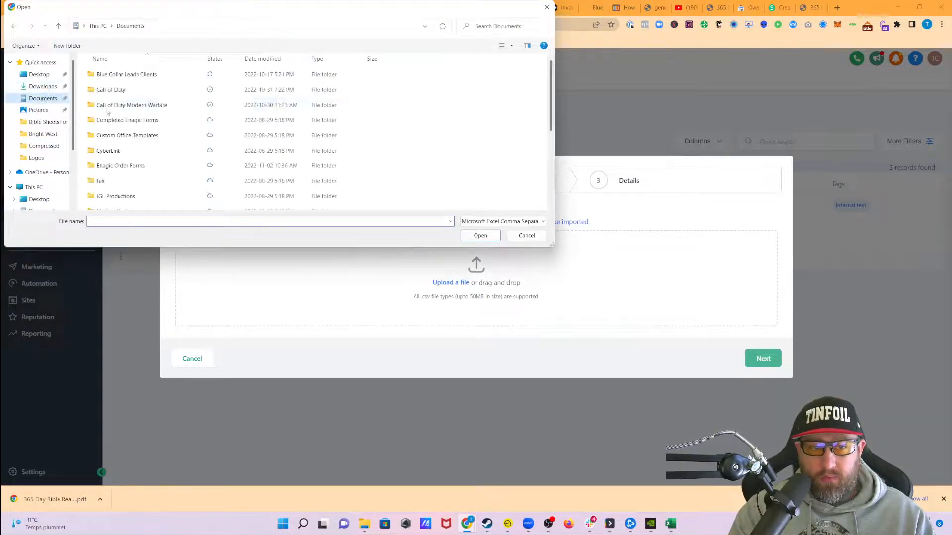
{"action": "double_click", "coordinate": [123, 74]}
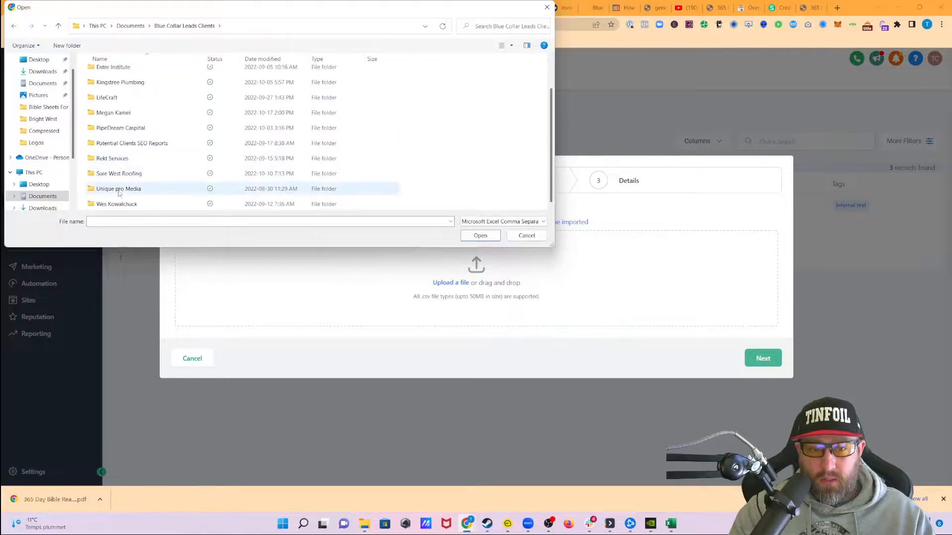
{"action": "double_click", "coordinate": [135, 75]}
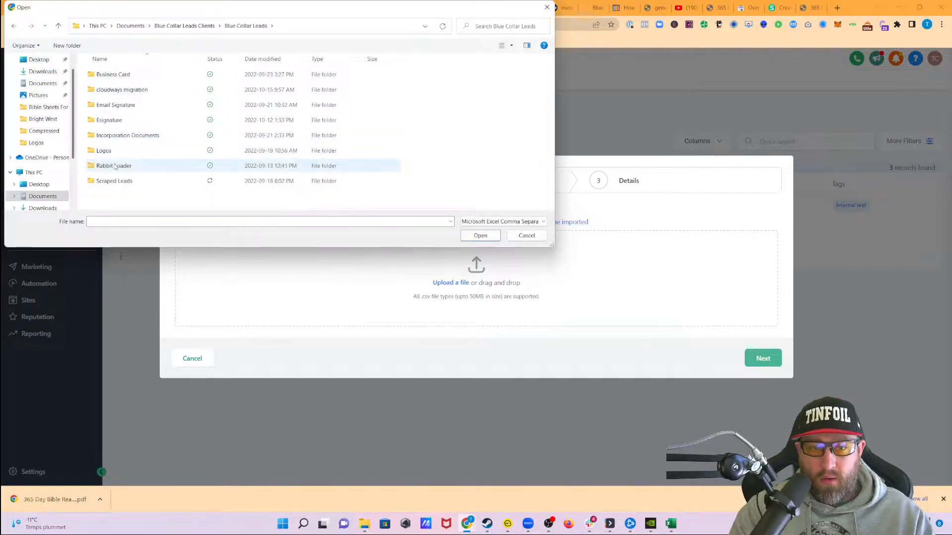
{"action": "double_click", "coordinate": [114, 181]}
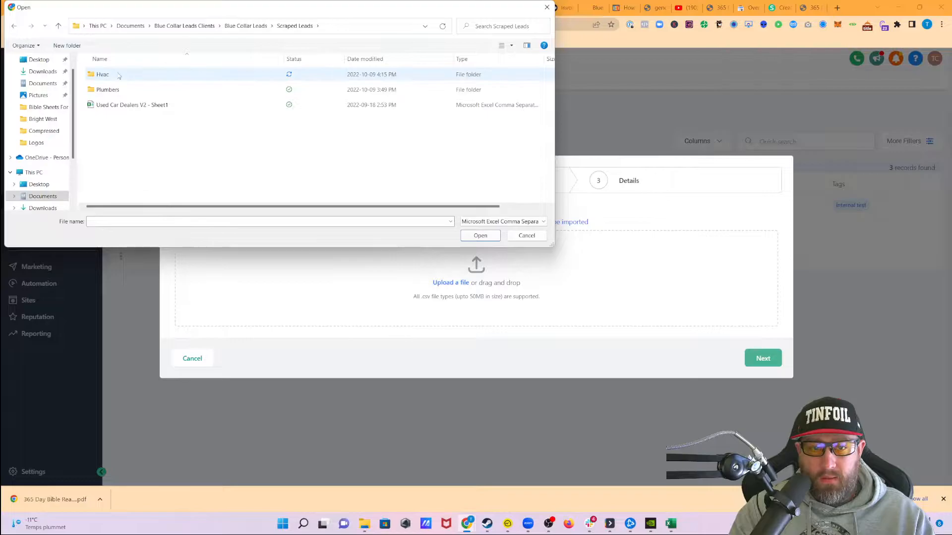
{"action": "double_click", "coordinate": [130, 75]}
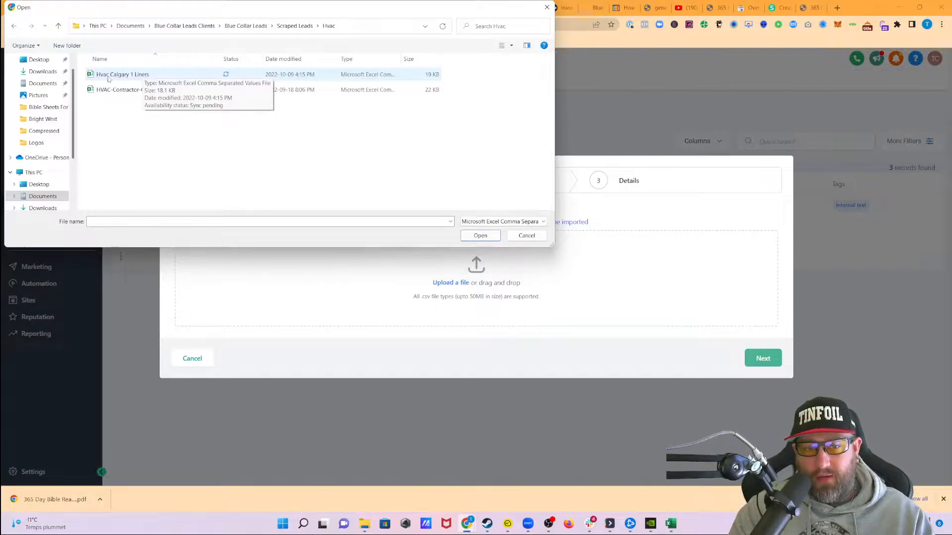
Upload the Hvac Calgary 1 Liners CSV file and continue to the column mapping
{"action": "left_click", "coordinate": [134, 78]}
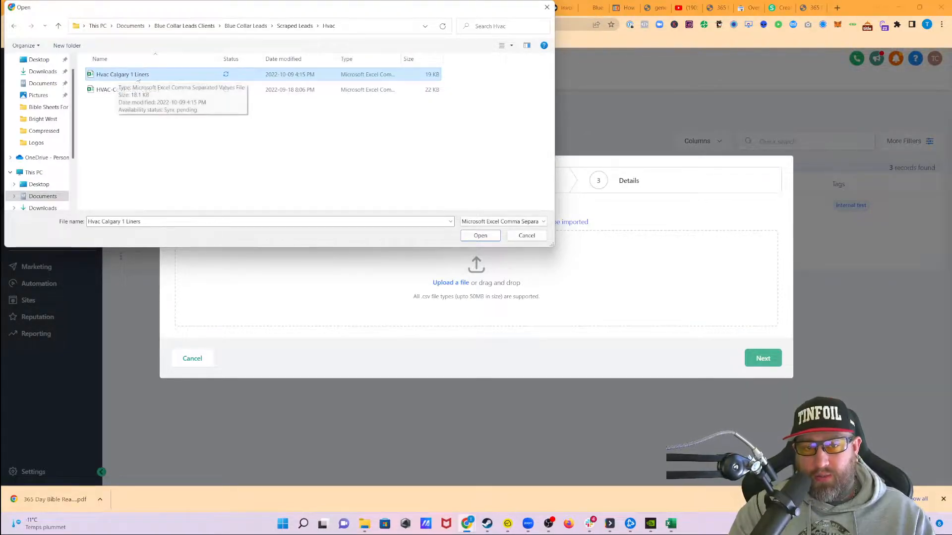
{"action": "left_click", "coordinate": [122, 77]}
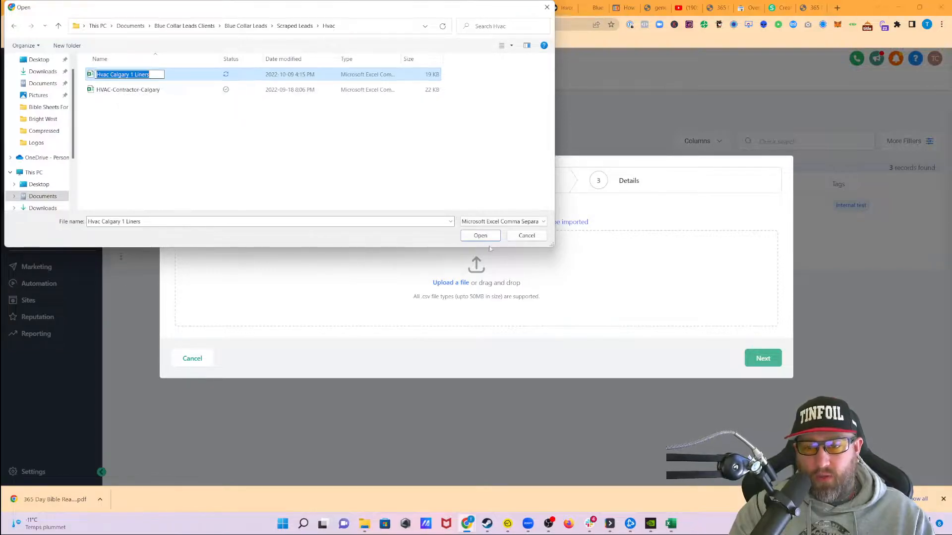
{"action": "left_click", "coordinate": [325, 197]}
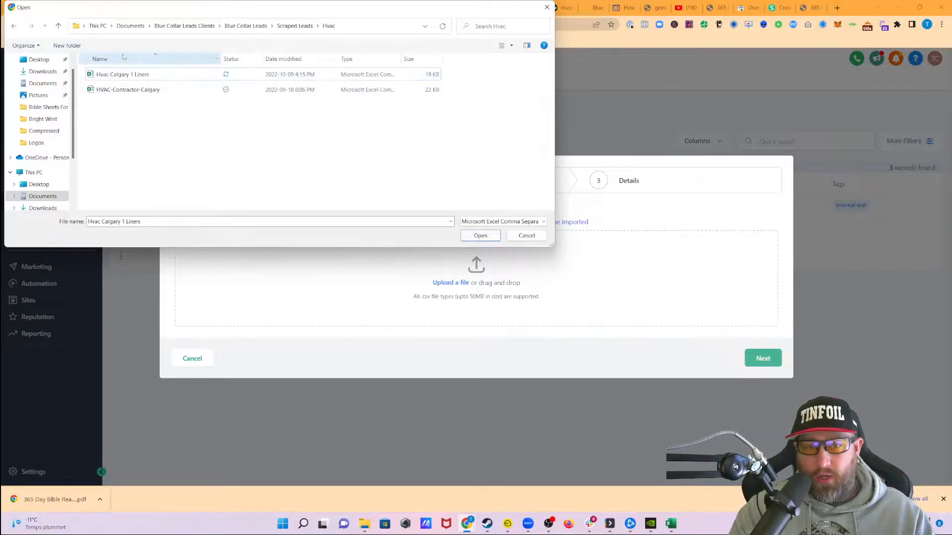
{"action": "left_click", "coordinate": [124, 80]}
{"action": "left_click", "coordinate": [480, 235]}
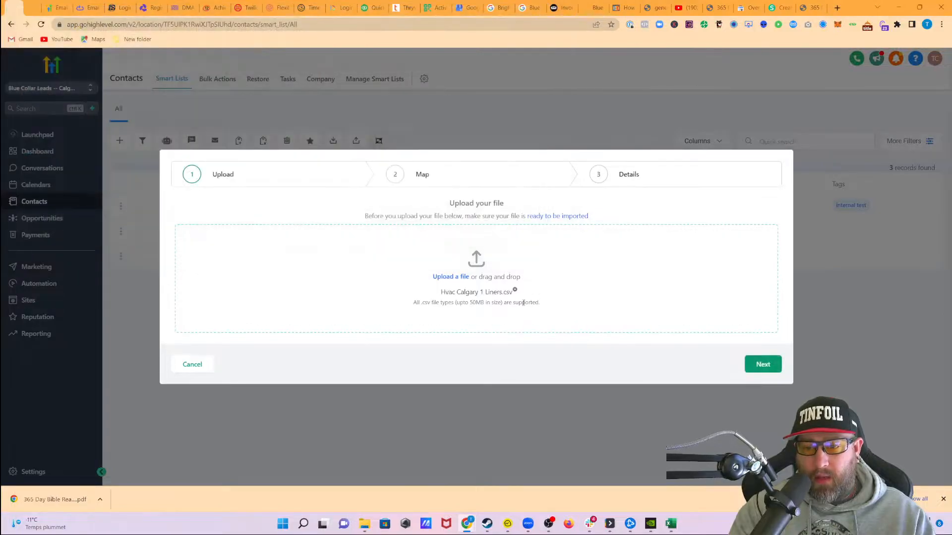
{"action": "left_click", "coordinate": [759, 363]}
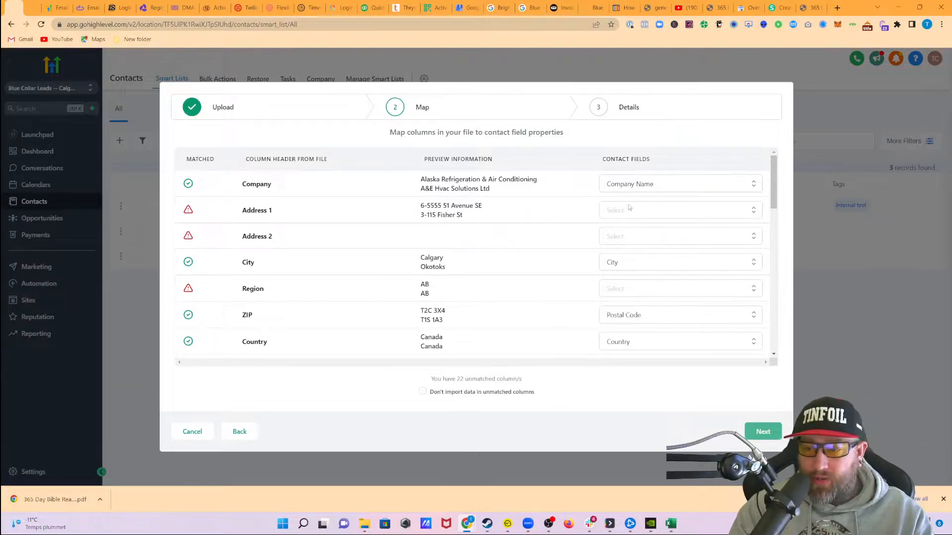
Map the Address 1 column to the Address contact field and the Region column to State
{"action": "left_click", "coordinate": [620, 217]}
{"action": "left_click", "coordinate": [654, 263]}
{"action": "scroll", "coordinate": [560, 257], "scroll_direction": "up", "scroll_amount": 1}
{"action": "scroll", "coordinate": [541, 278], "scroll_direction": "down", "scroll_amount": 2}
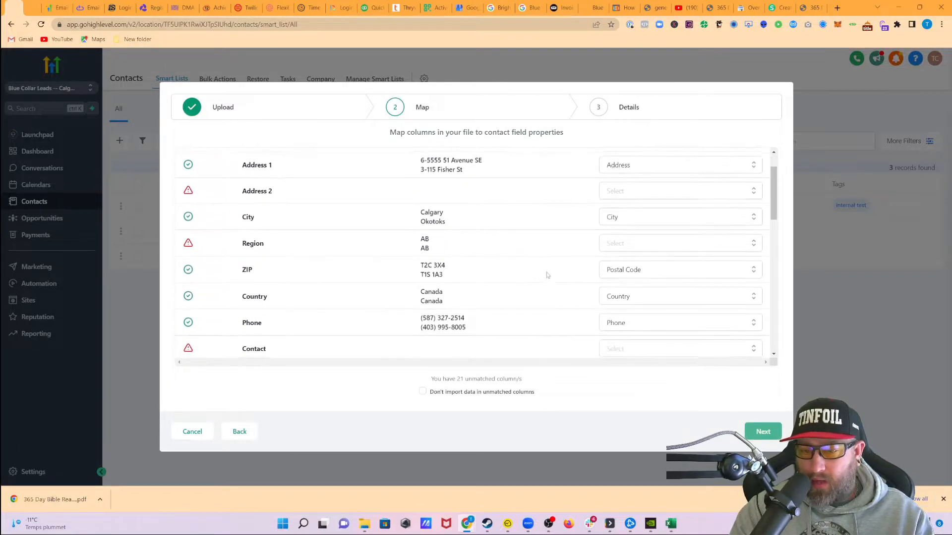
{"action": "left_click", "coordinate": [623, 248]}
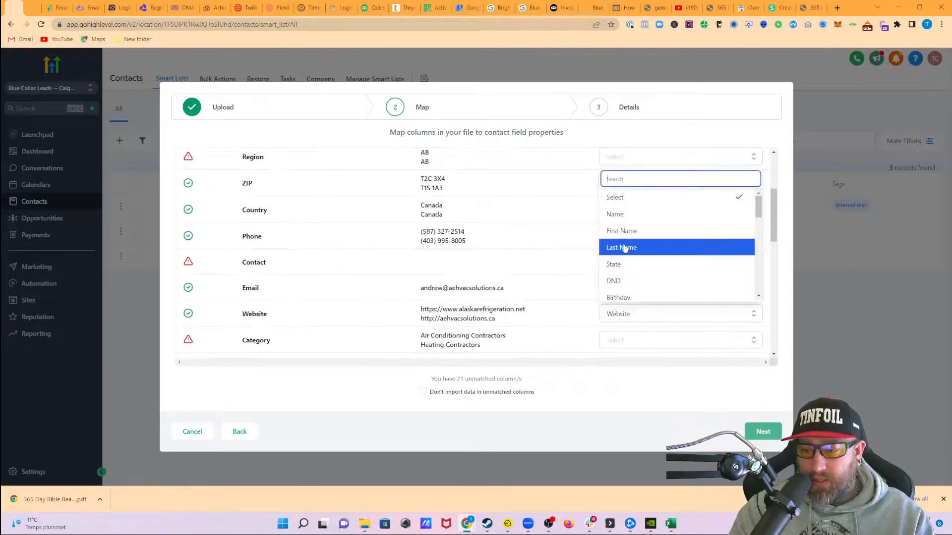
{"action": "left_click", "coordinate": [625, 264]}
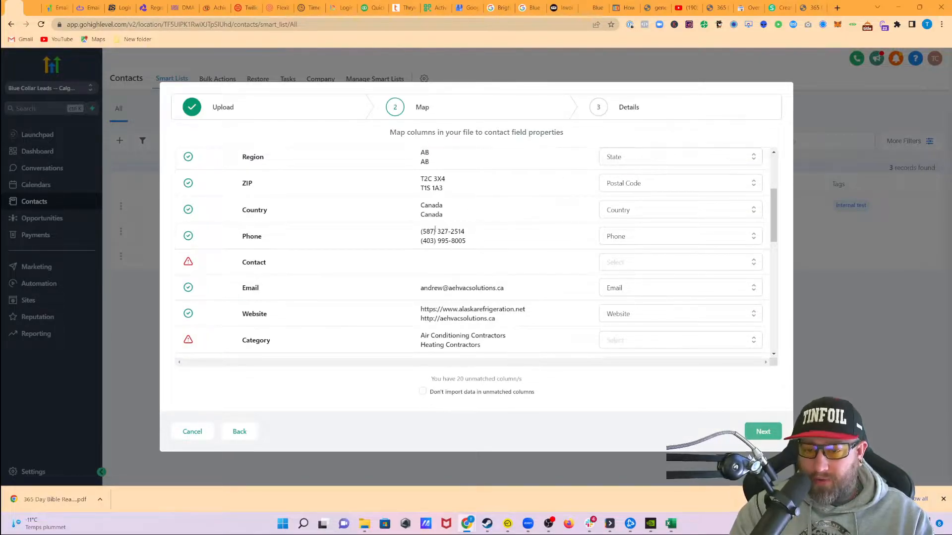
Map the WarmerAI Personalization column to the custom 1 liner large-text contact field
{"action": "scroll", "coordinate": [508, 257], "scroll_direction": "down", "scroll_amount": 3}
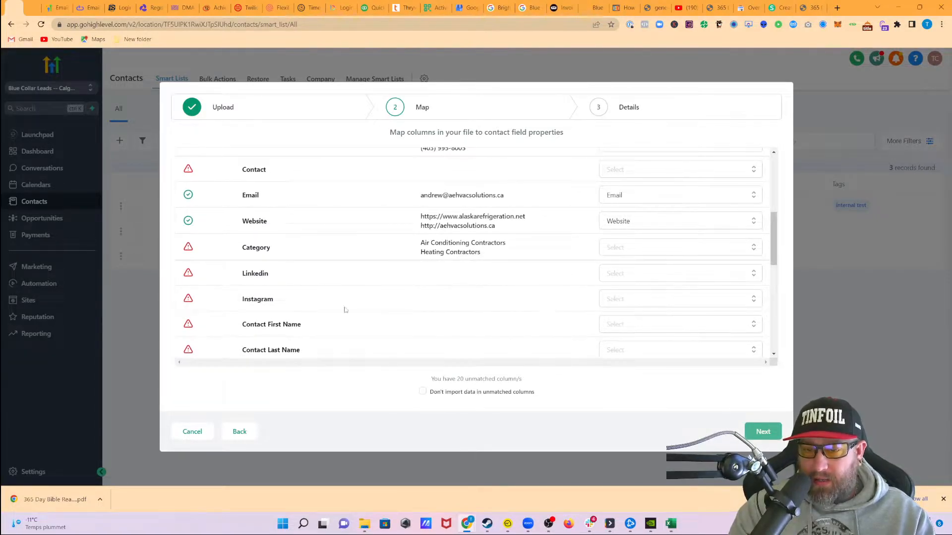
{"action": "scroll", "coordinate": [474, 283], "scroll_direction": "down", "scroll_amount": 4}
{"action": "scroll", "coordinate": [473, 280], "scroll_direction": "down", "scroll_amount": 5}
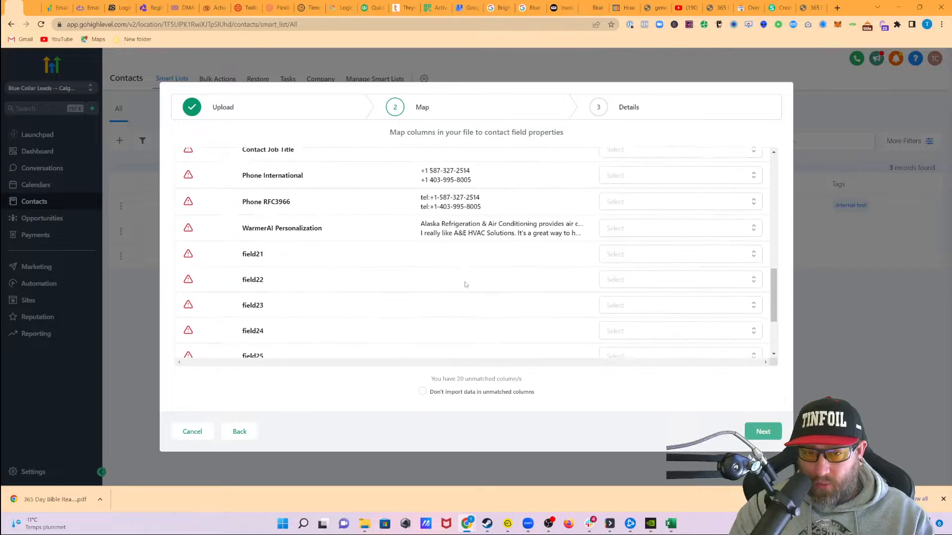
{"action": "scroll", "coordinate": [465, 274], "scroll_direction": "up", "scroll_amount": 4}
{"action": "scroll", "coordinate": [465, 274], "scroll_direction": "down", "scroll_amount": 1}
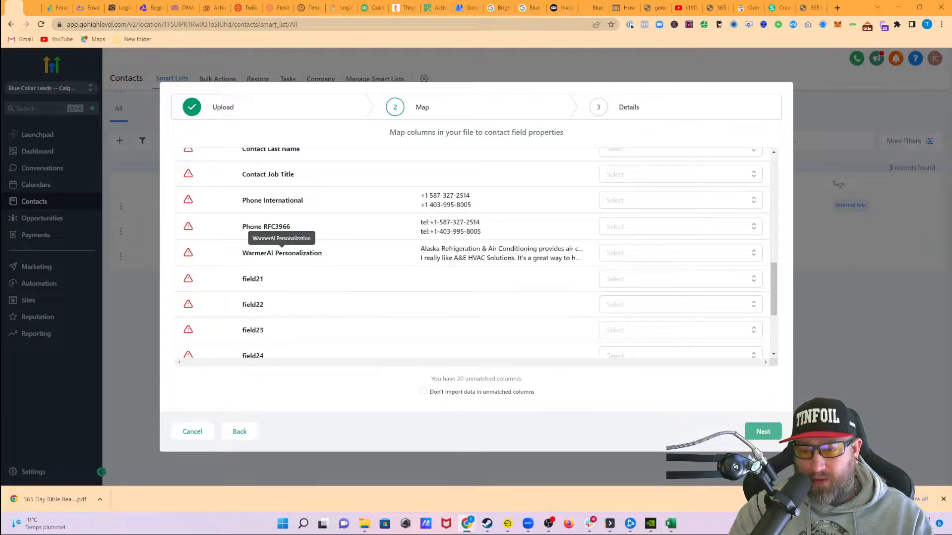
{"action": "left_click", "coordinate": [627, 279]}
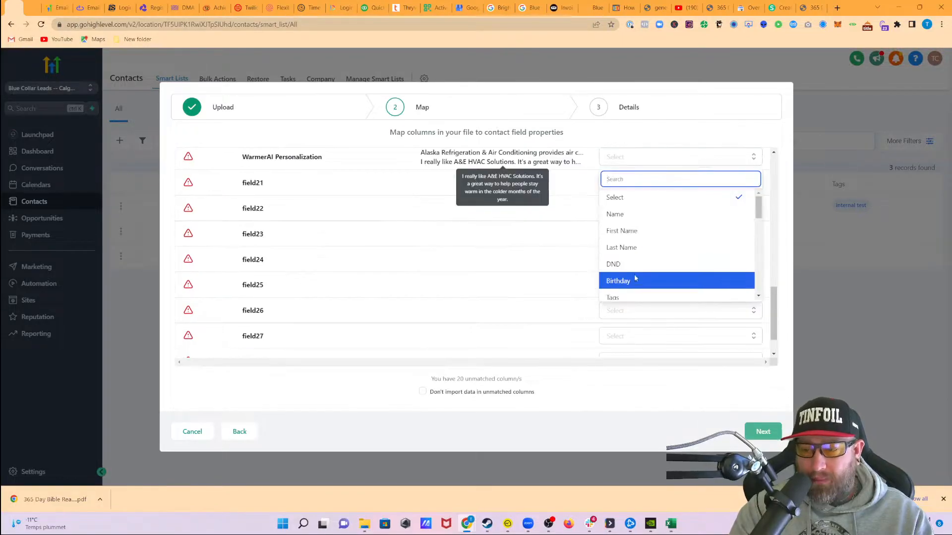
{"action": "scroll", "coordinate": [646, 270], "scroll_direction": "down", "scroll_amount": 5}
{"action": "scroll", "coordinate": [647, 272], "scroll_direction": "up", "scroll_amount": 3}
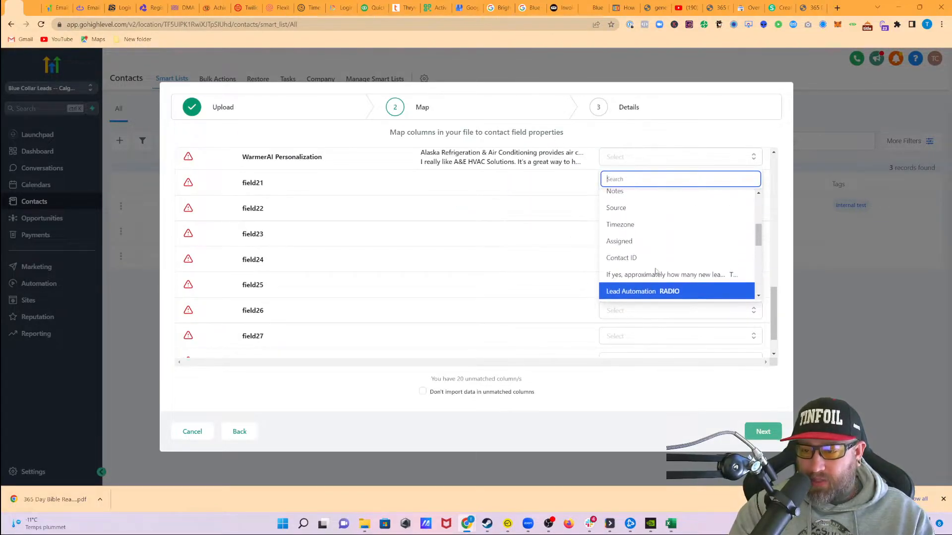
{"action": "scroll", "coordinate": [650, 280], "scroll_direction": "down", "scroll_amount": 4}
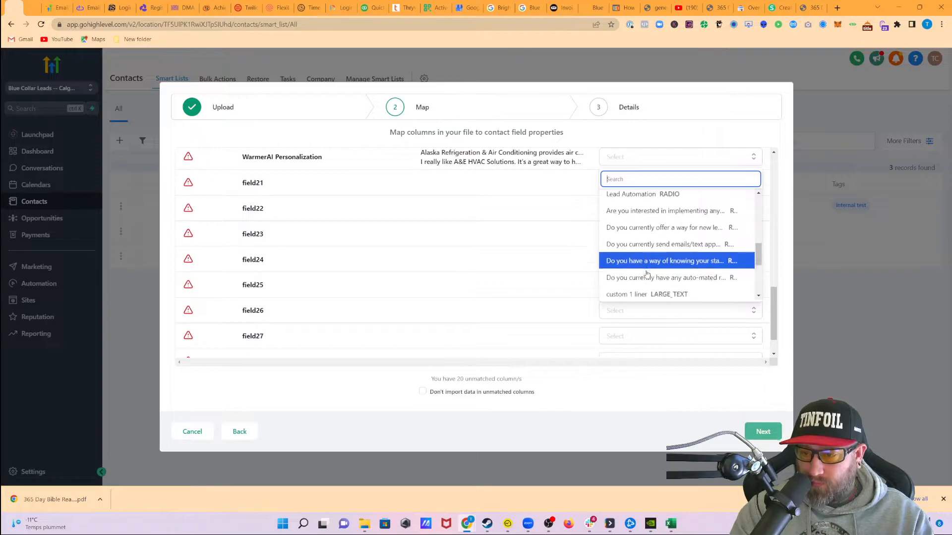
{"action": "scroll", "coordinate": [648, 274], "scroll_direction": "down", "scroll_amount": 3}
{"action": "scroll", "coordinate": [648, 274], "scroll_direction": "up", "scroll_amount": 4}
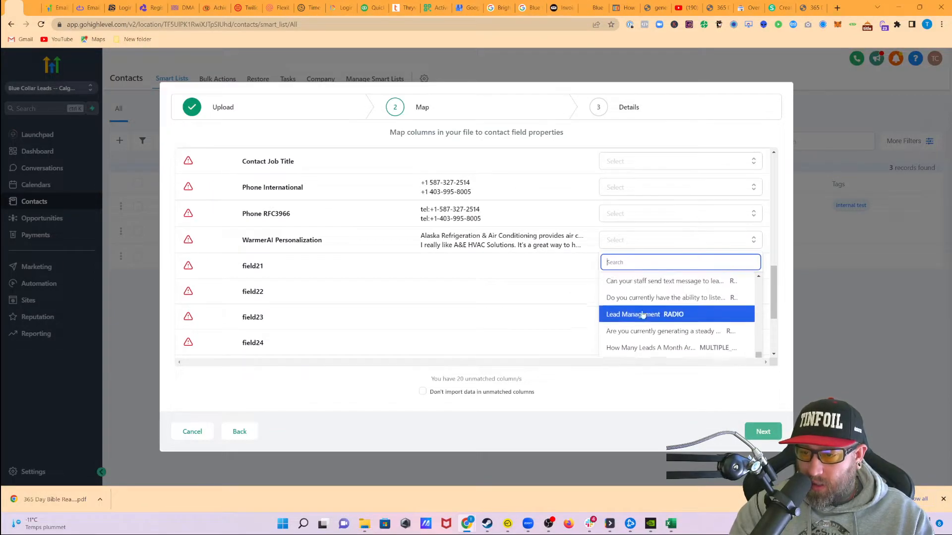
{"action": "scroll", "coordinate": [644, 335], "scroll_direction": "up", "scroll_amount": 1}
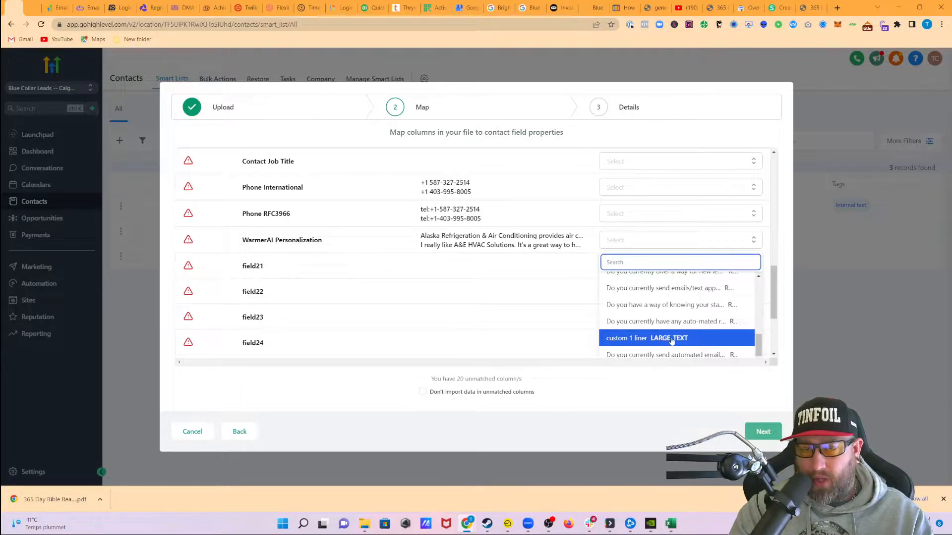
{"action": "left_click", "coordinate": [687, 342]}
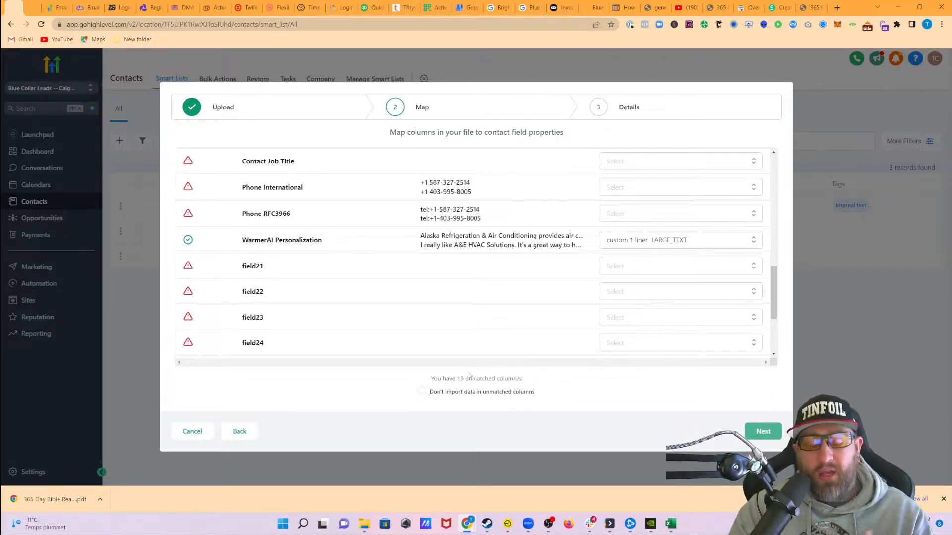
Exclude data in unmatched columns from the import and continue to the final import details
{"action": "left_click", "coordinate": [423, 392]}
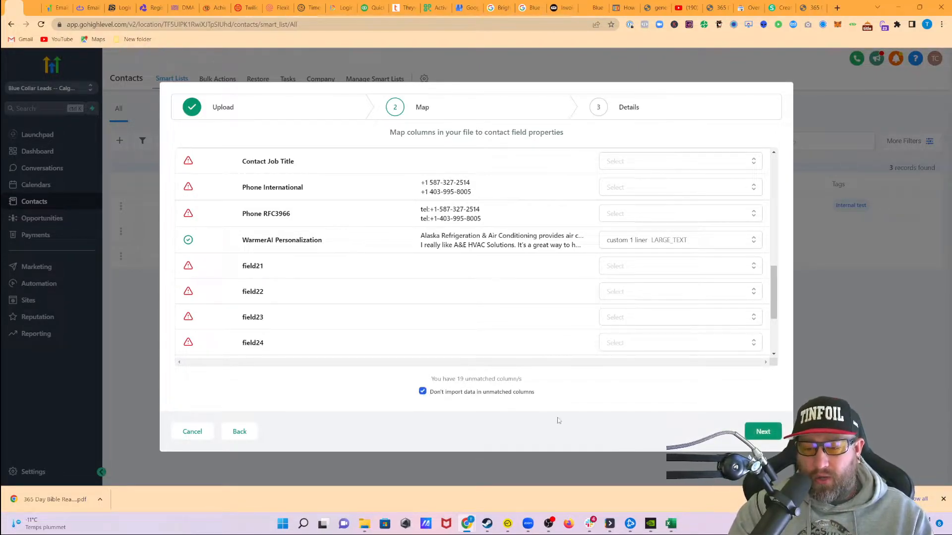
{"action": "left_click", "coordinate": [762, 433]}
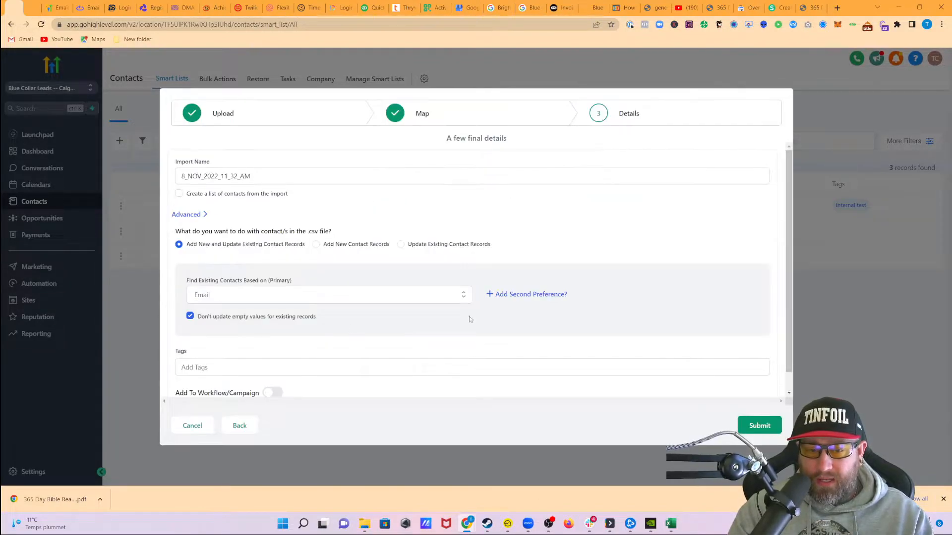
Assign the existing hvac tag to the imported contacts and submit the import
{"action": "scroll", "coordinate": [357, 335], "scroll_direction": "down", "scroll_amount": 1}
{"action": "left_click", "coordinate": [228, 347]}
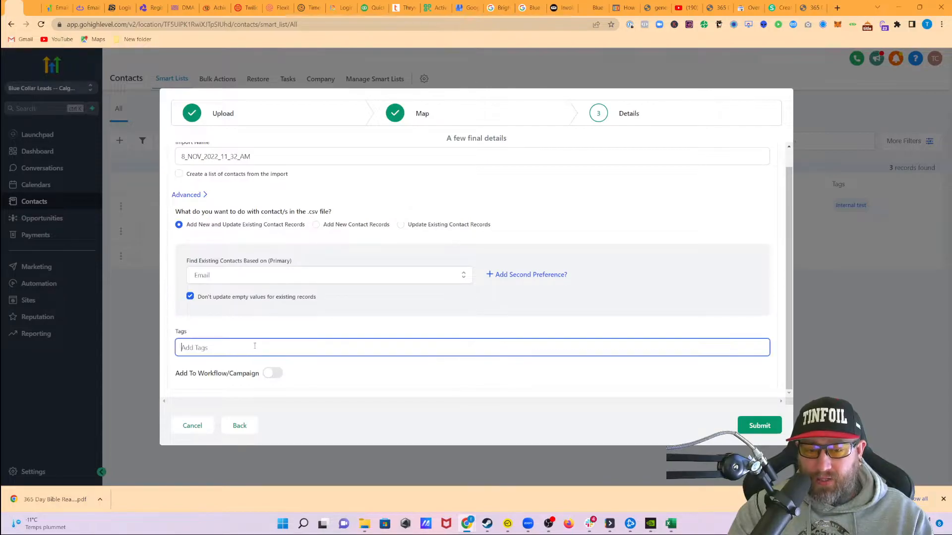
{"action": "type", "text": "hvac"}
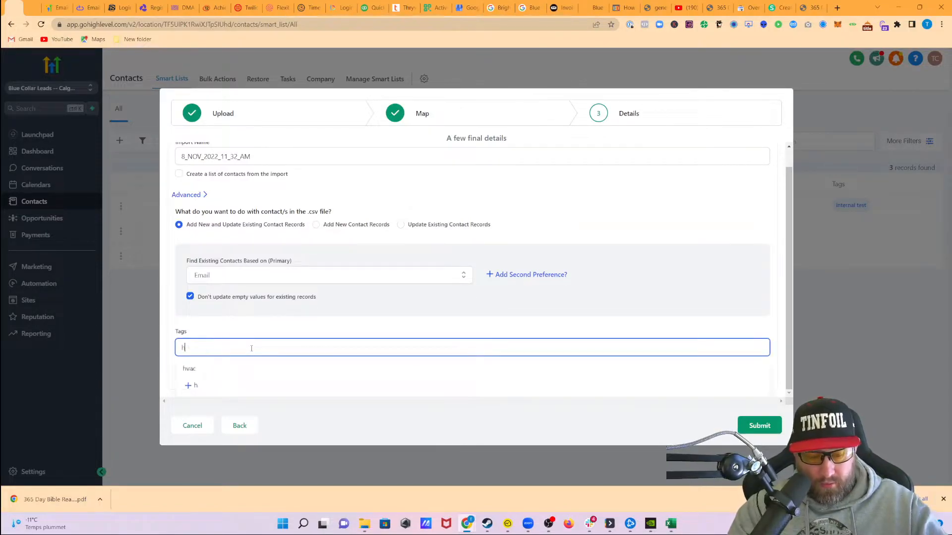
{"action": "left_click", "coordinate": [214, 369]}
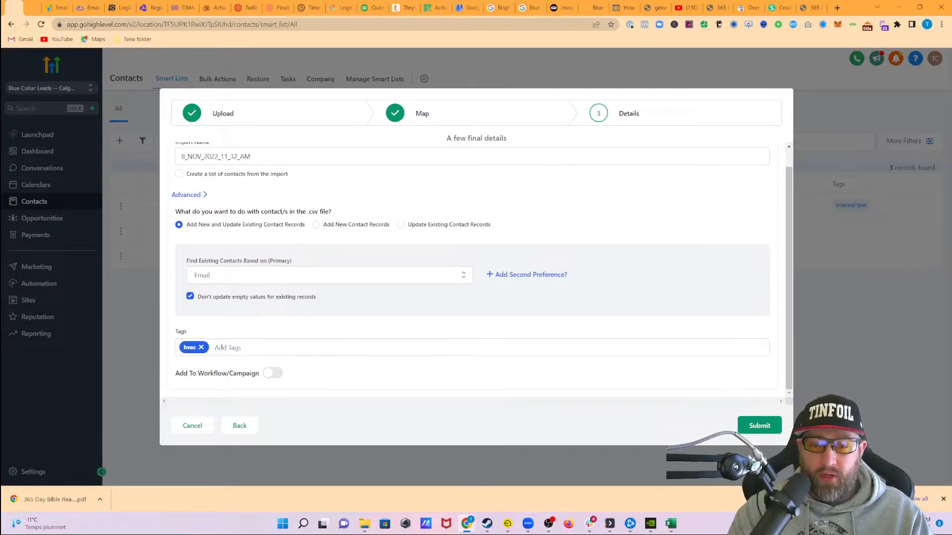
{"action": "scroll", "coordinate": [614, 377], "scroll_direction": "up", "scroll_amount": 1}
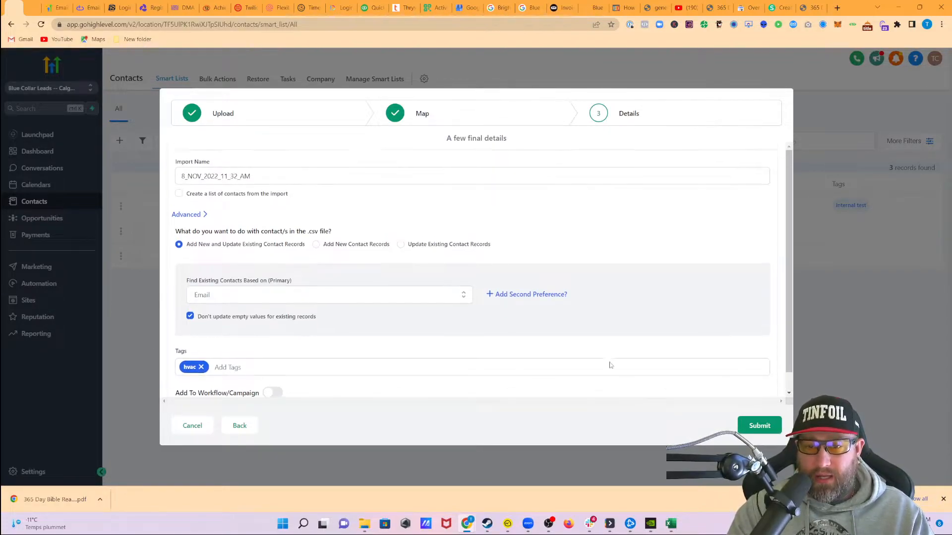
{"action": "scroll", "coordinate": [644, 336], "scroll_direction": "down", "scroll_amount": 1}
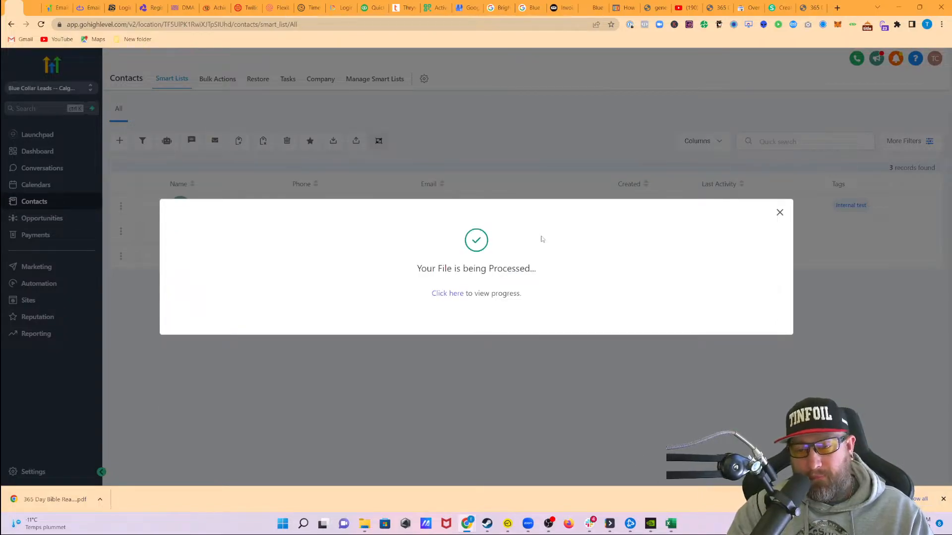
Check the progress of the bulk import and return to the full contact list to view the imported contacts
{"action": "left_click", "coordinate": [447, 294]}
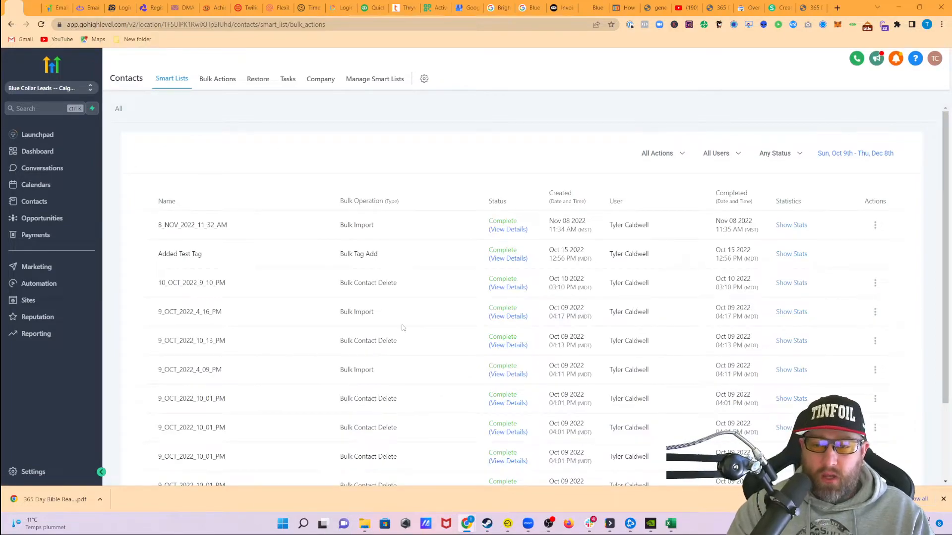
{"action": "left_click", "coordinate": [173, 80]}
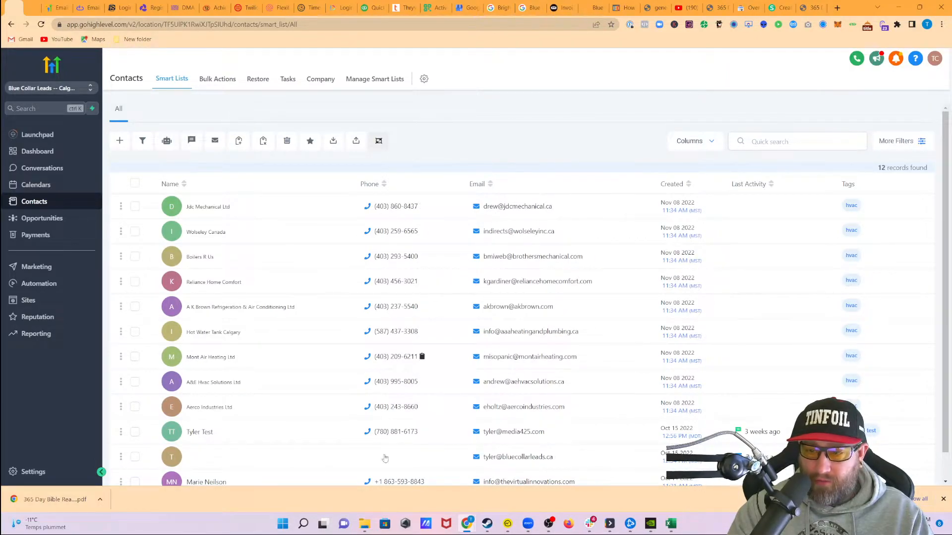
Open the Jdc Mechanical Ltd contact and look through its additional info fields for the imported data
{"action": "left_click", "coordinate": [207, 208]}
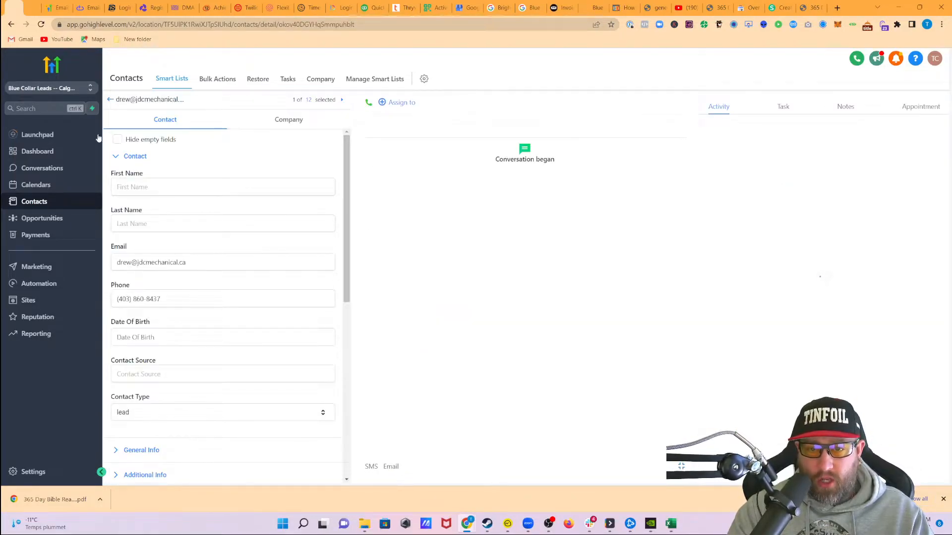
{"action": "scroll", "coordinate": [219, 362], "scroll_direction": "down", "scroll_amount": 6}
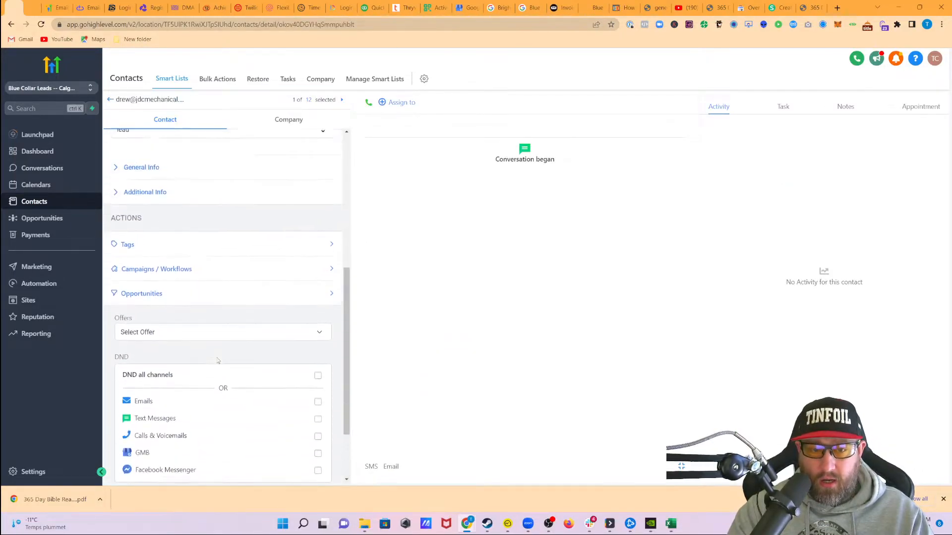
{"action": "scroll", "coordinate": [216, 361], "scroll_direction": "up", "scroll_amount": 4}
{"action": "left_click", "coordinate": [158, 384]}
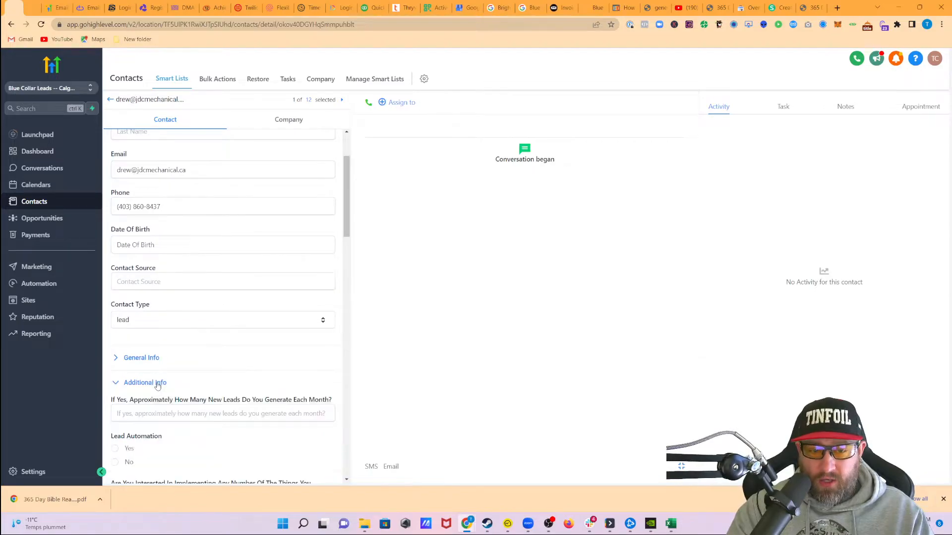
{"action": "scroll", "coordinate": [239, 407], "scroll_direction": "down", "scroll_amount": 10}
{"action": "scroll", "coordinate": [239, 406], "scroll_direction": "down", "scroll_amount": 9}
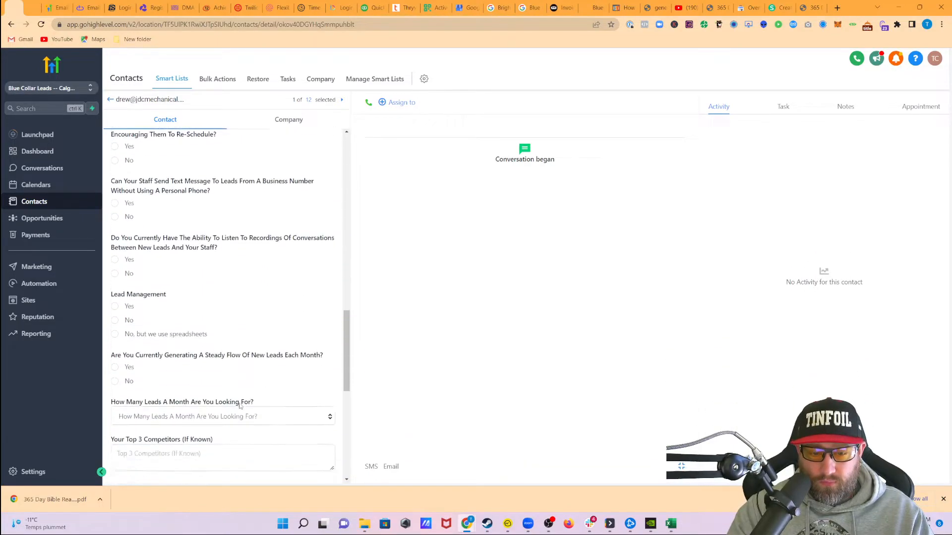
{"action": "scroll", "coordinate": [233, 406], "scroll_direction": "up", "scroll_amount": 4}
{"action": "scroll", "coordinate": [220, 405], "scroll_direction": "up", "scroll_amount": 15}
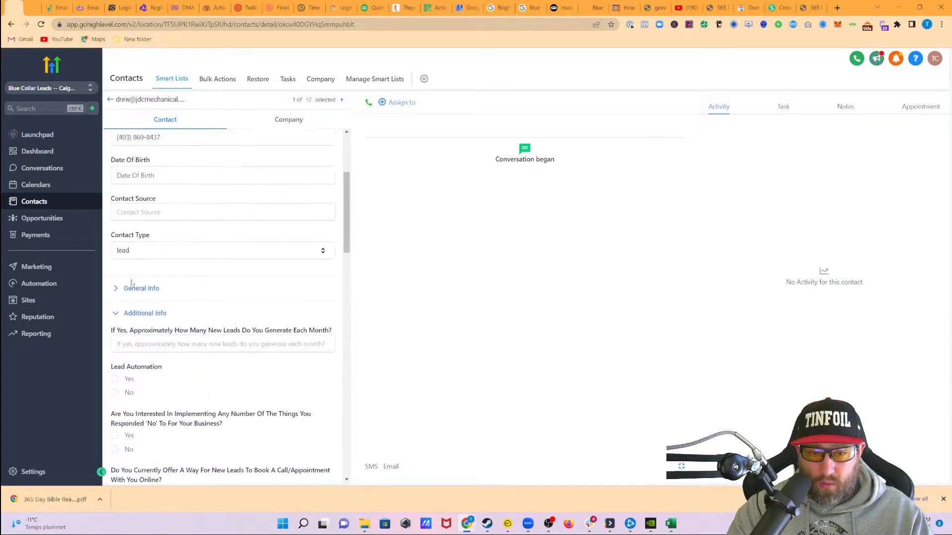
Expand the contact's general info section and check its company details before returning to the contact fields
{"action": "left_click", "coordinate": [134, 307]}
{"action": "scroll", "coordinate": [203, 342], "scroll_direction": "down", "scroll_amount": 4}
{"action": "scroll", "coordinate": [207, 351], "scroll_direction": "down", "scroll_amount": 3}
{"action": "scroll", "coordinate": [213, 322], "scroll_direction": "up", "scroll_amount": 8}
{"action": "left_click", "coordinate": [293, 122]}
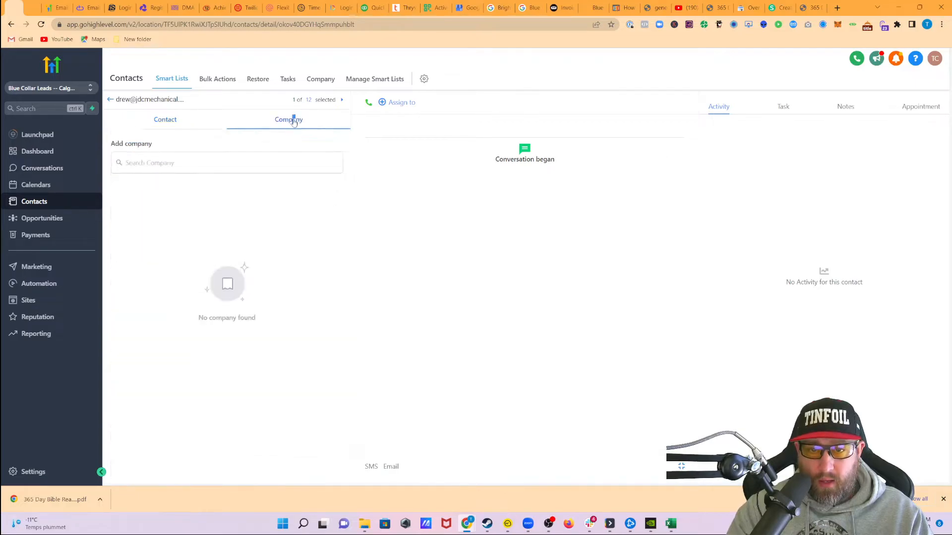
{"action": "left_click", "coordinate": [177, 121]}
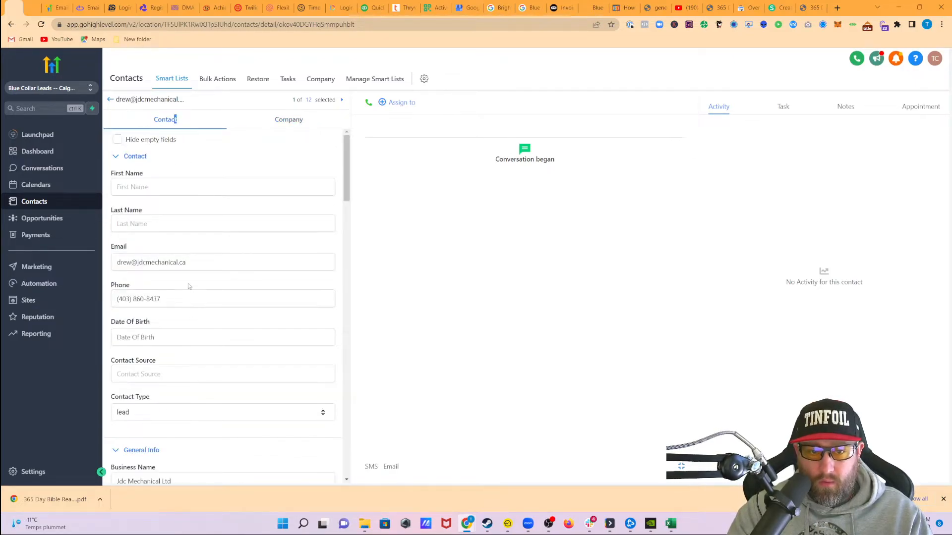
Review the imported address and website fields and read the Custom 1 Liner text for Jdc Mechanical Ltd
{"action": "scroll", "coordinate": [194, 359], "scroll_direction": "down", "scroll_amount": 7}
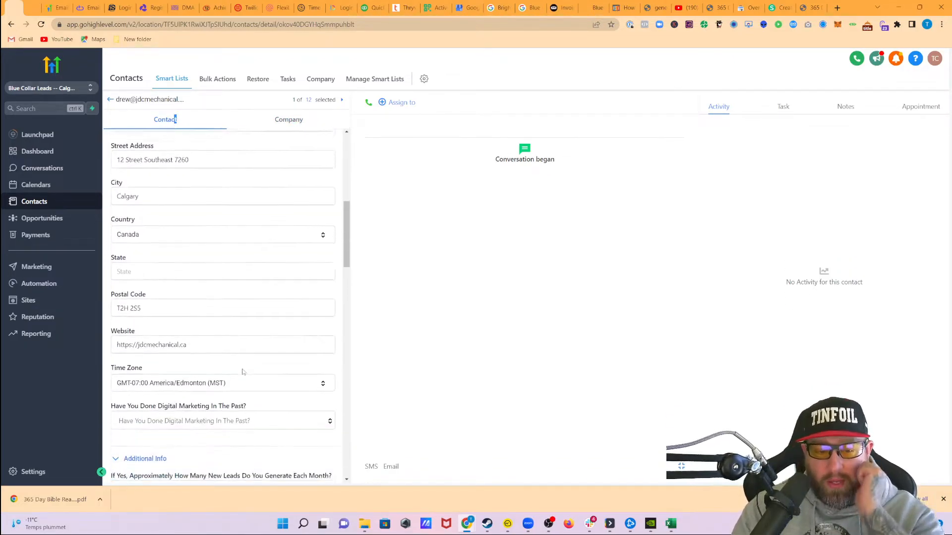
{"action": "scroll", "coordinate": [244, 379], "scroll_direction": "down", "scroll_amount": 4}
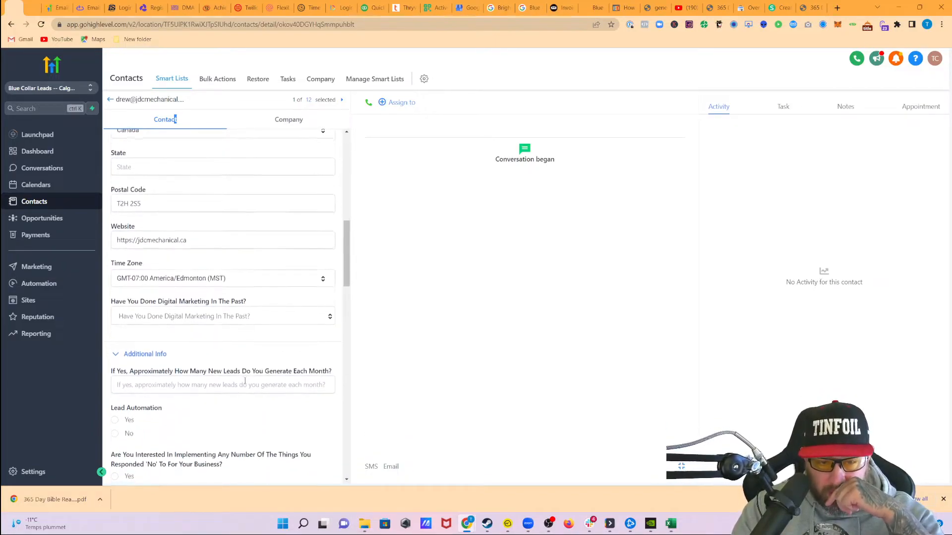
{"action": "scroll", "coordinate": [221, 376], "scroll_direction": "down", "scroll_amount": 2}
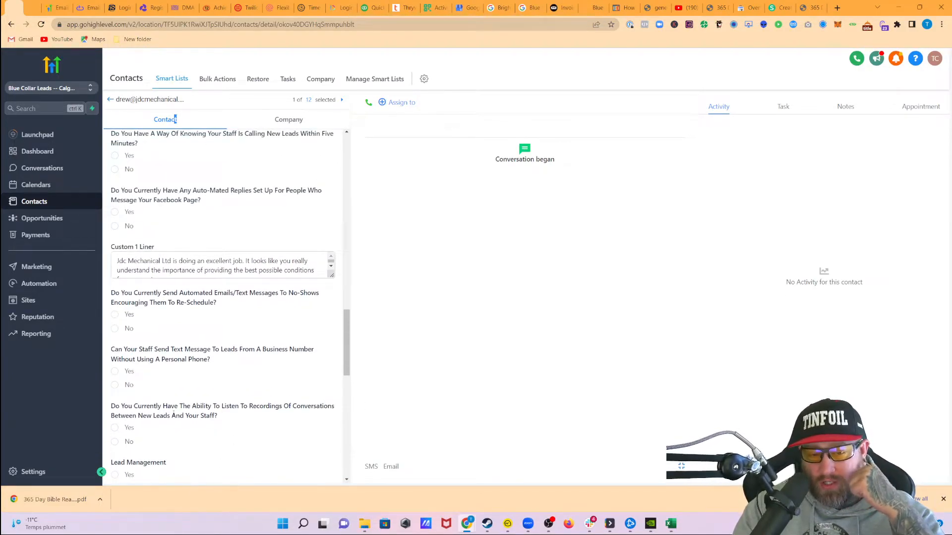
{"action": "scroll", "coordinate": [223, 398], "scroll_direction": "up", "scroll_amount": 2}
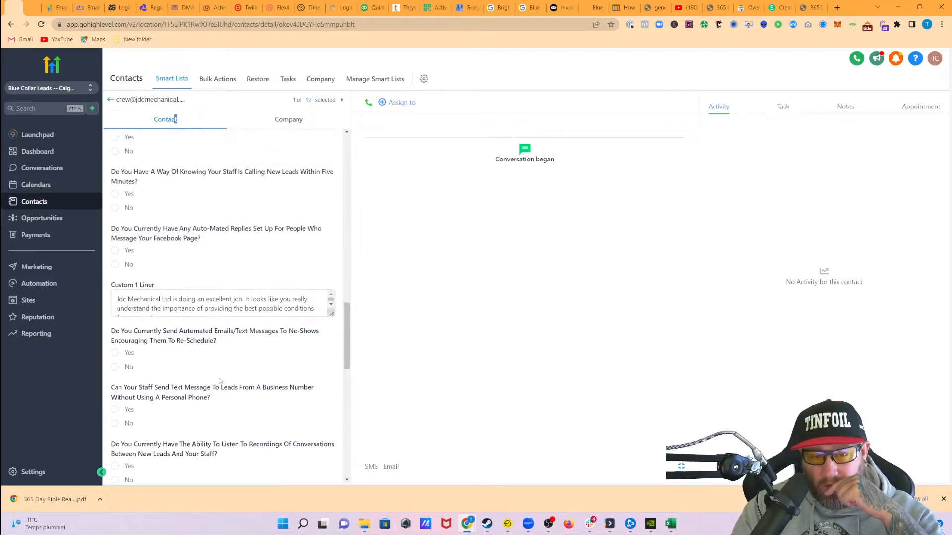
{"action": "scroll", "coordinate": [233, 438], "scroll_direction": "up", "scroll_amount": 1}
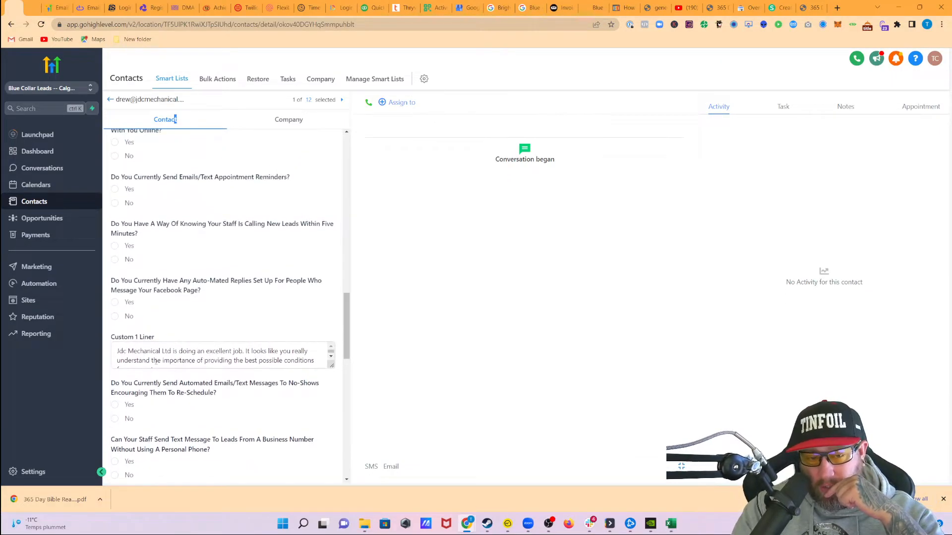
{"action": "scroll", "coordinate": [136, 360], "scroll_direction": "down", "scroll_amount": 2}
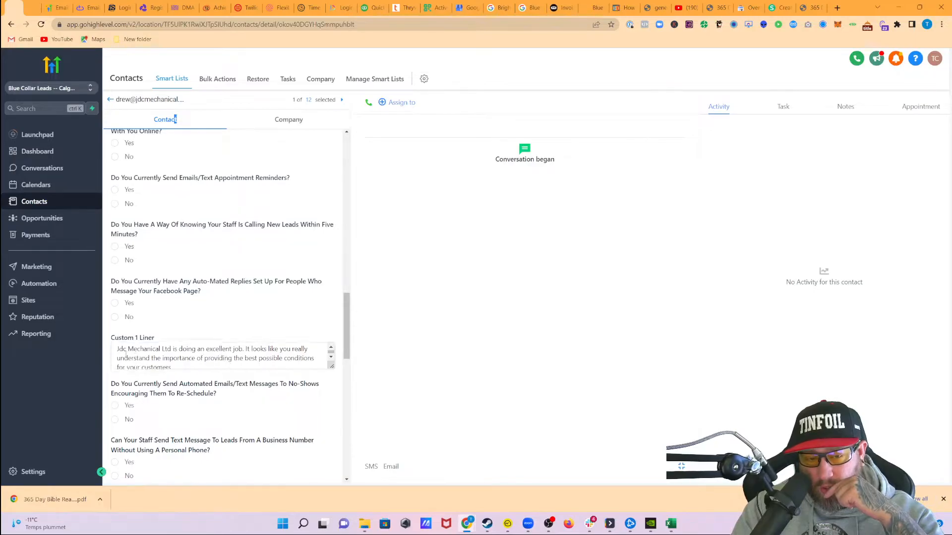
{"action": "scroll", "coordinate": [149, 351], "scroll_direction": "up", "scroll_amount": 2}
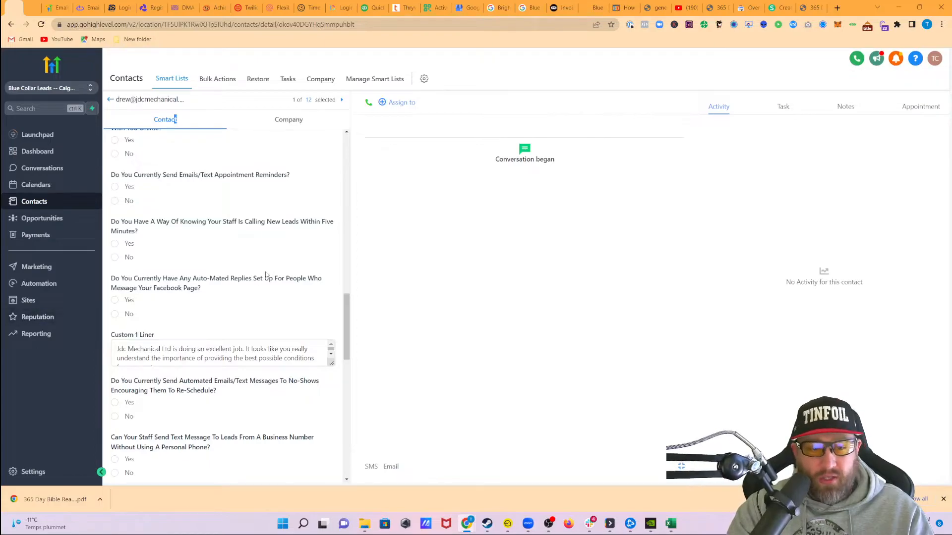
{"action": "scroll", "coordinate": [257, 321], "scroll_direction": "up", "scroll_amount": 3}
{"action": "scroll", "coordinate": [257, 321], "scroll_direction": "up", "scroll_amount": 10}
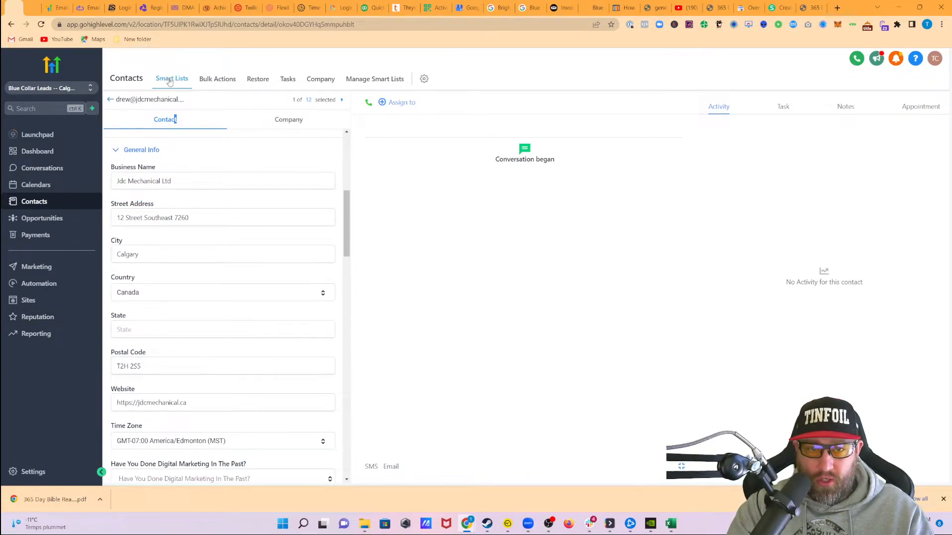
Return to the contact list, open the Boilers R Us contact and examine its Custom 1 Liner field
{"action": "left_click", "coordinate": [111, 100]}
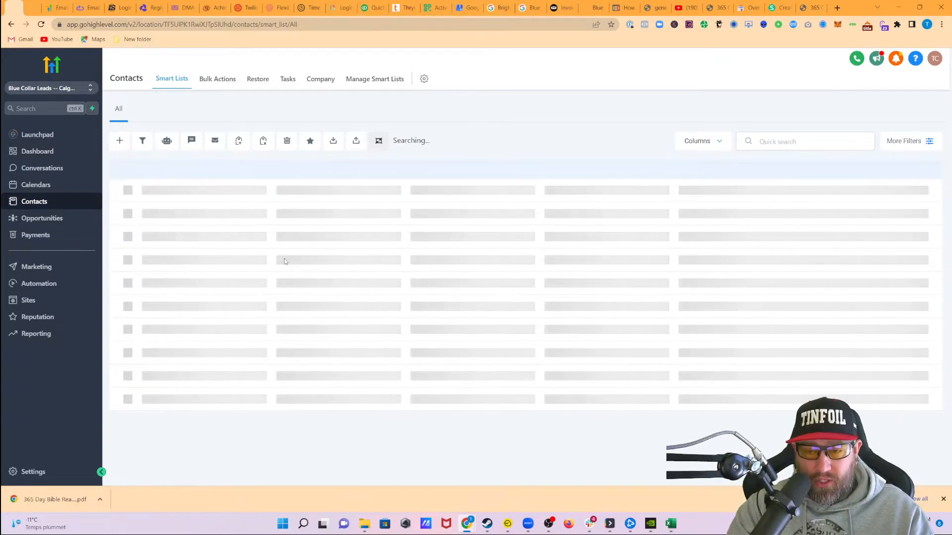
{"action": "left_click", "coordinate": [205, 256]}
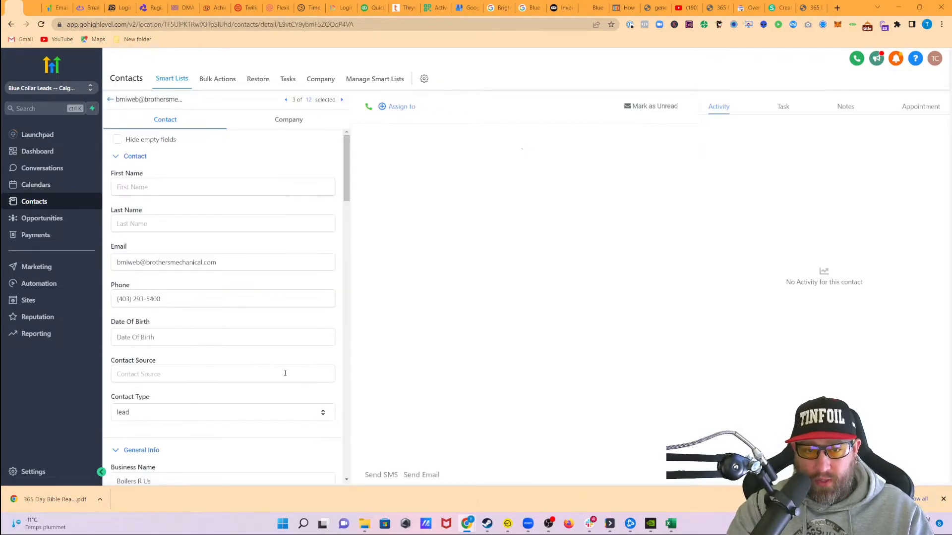
{"action": "scroll", "coordinate": [234, 315], "scroll_direction": "down", "scroll_amount": 3}
{"action": "scroll", "coordinate": [193, 322], "scroll_direction": "down", "scroll_amount": 6}
{"action": "scroll", "coordinate": [205, 322], "scroll_direction": "down", "scroll_amount": 10}
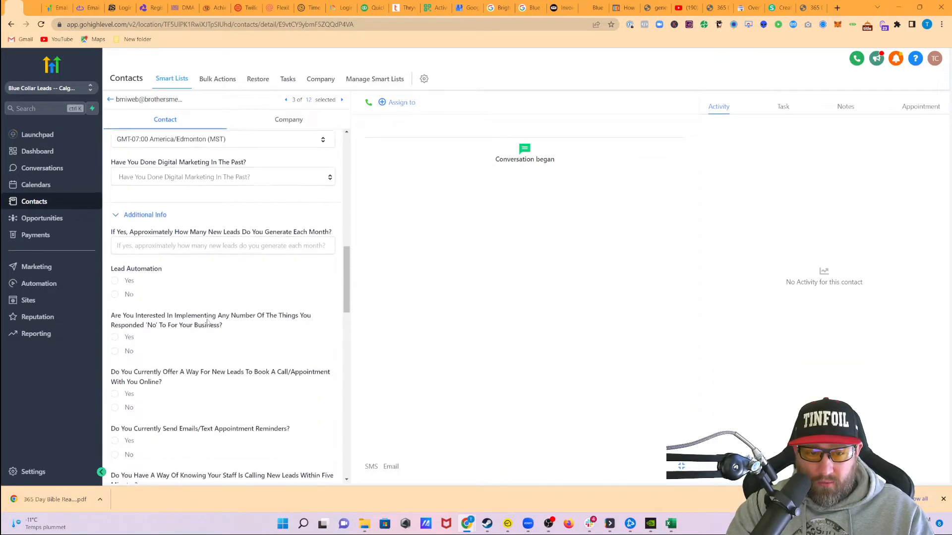
{"action": "scroll", "coordinate": [264, 246], "scroll_direction": "down", "scroll_amount": 2}
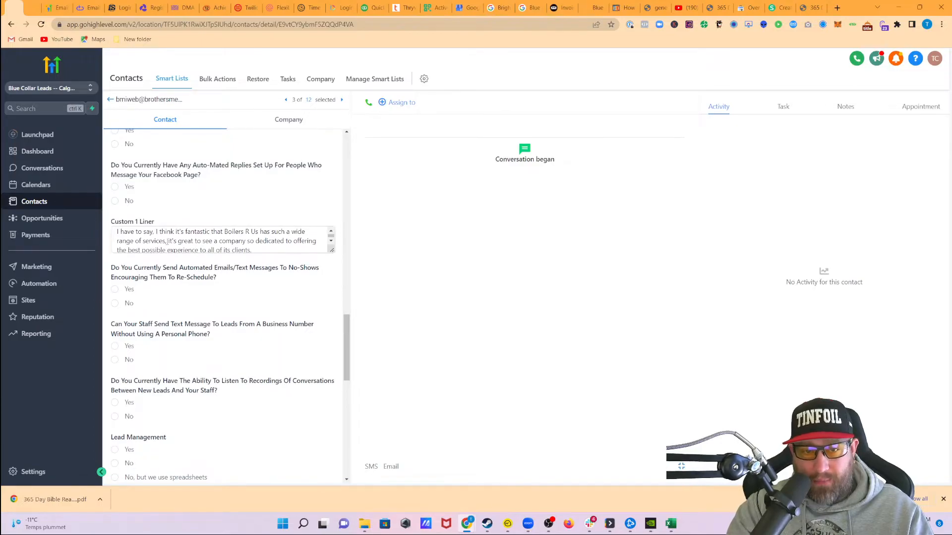
{"action": "scroll", "coordinate": [188, 238], "scroll_direction": "up", "scroll_amount": 18}
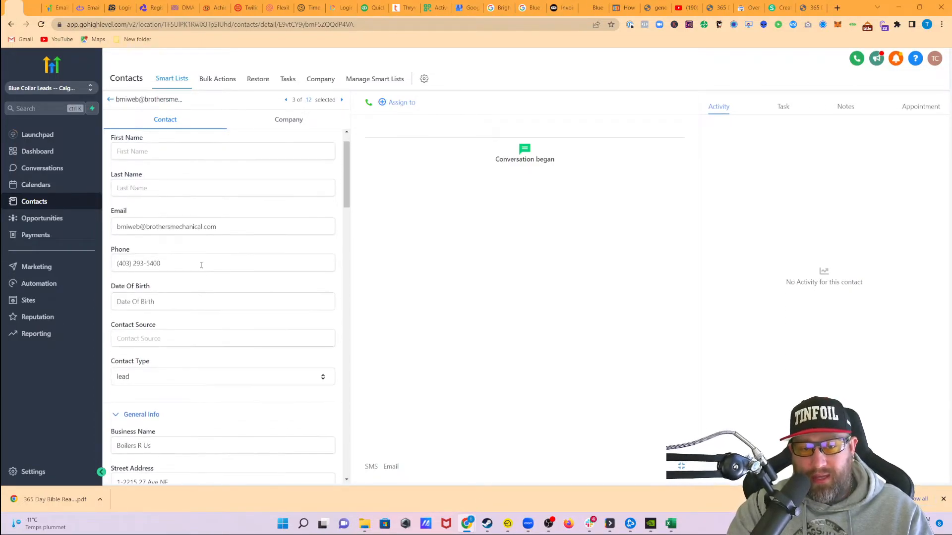
{"action": "scroll", "coordinate": [216, 298], "scroll_direction": "up", "scroll_amount": 2}
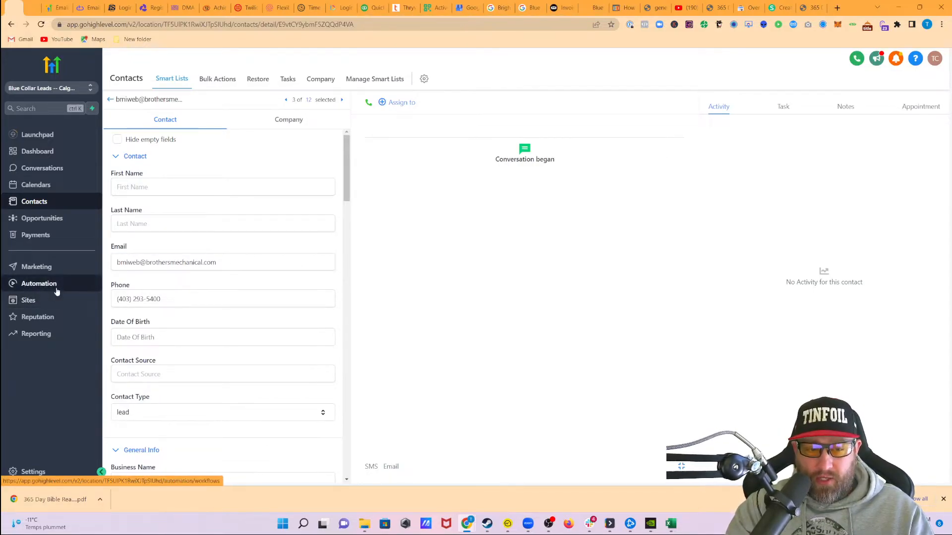
Open the Pipeline Stage Changed To Send Email - Hvac workflow from the Cold Email Manifesto automation folder
{"action": "left_click", "coordinate": [30, 286]}
{"action": "left_click", "coordinate": [342, 189]}
{"action": "scroll", "coordinate": [360, 277], "scroll_direction": "down", "scroll_amount": 1}
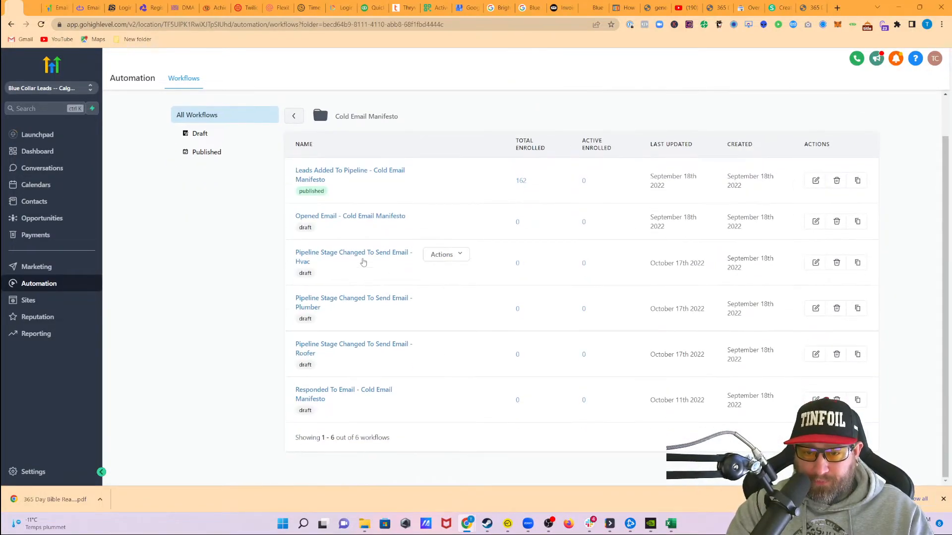
{"action": "left_click", "coordinate": [346, 260]}
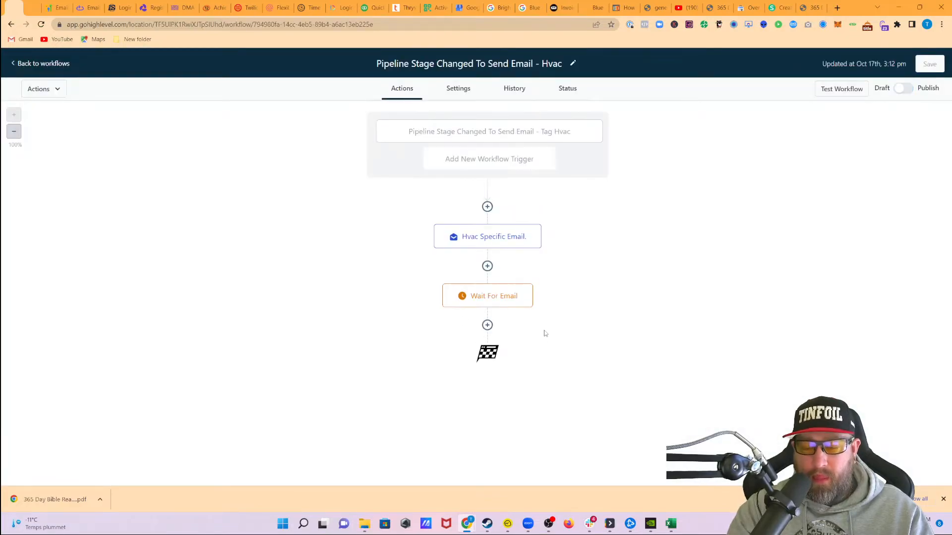
Examine the workflow's pipeline stage trigger filters and the Hvac Specific Email message with its custom 1 liner placeholder
{"action": "left_click", "coordinate": [490, 237]}
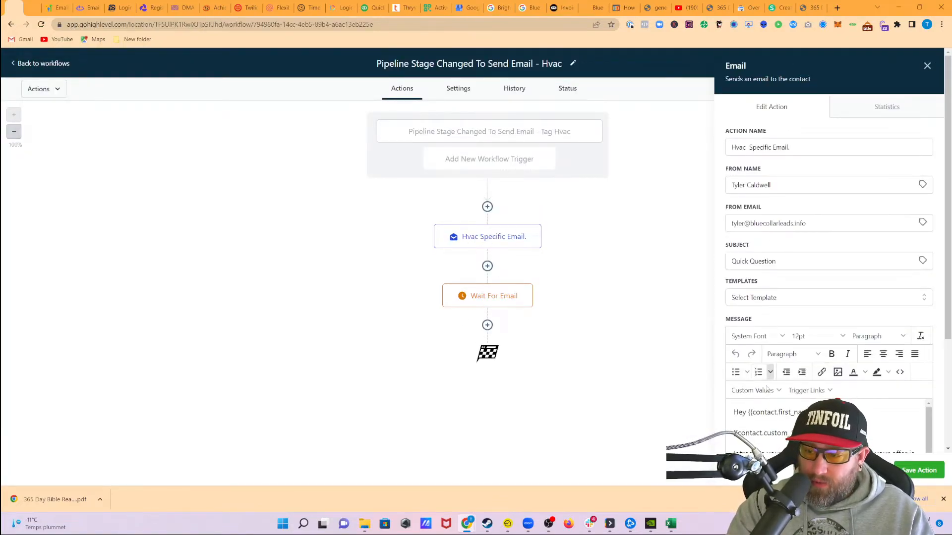
{"action": "left_click", "coordinate": [467, 133]}
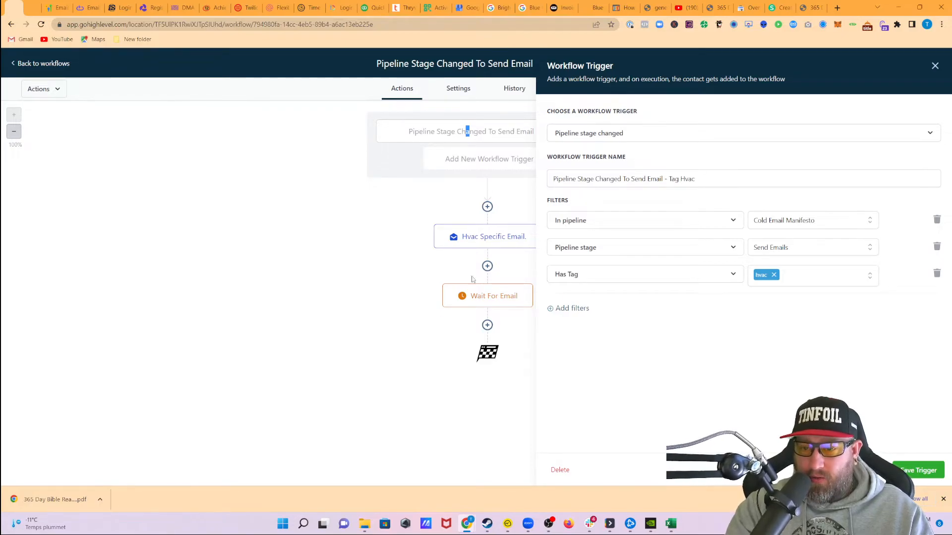
{"action": "left_click", "coordinate": [488, 241]}
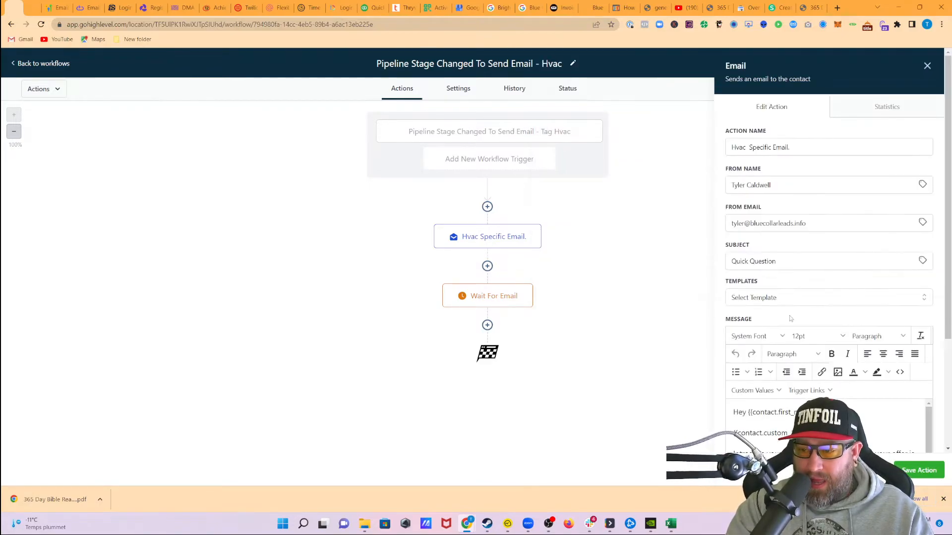
{"action": "scroll", "coordinate": [763, 323], "scroll_direction": "down", "scroll_amount": 2}
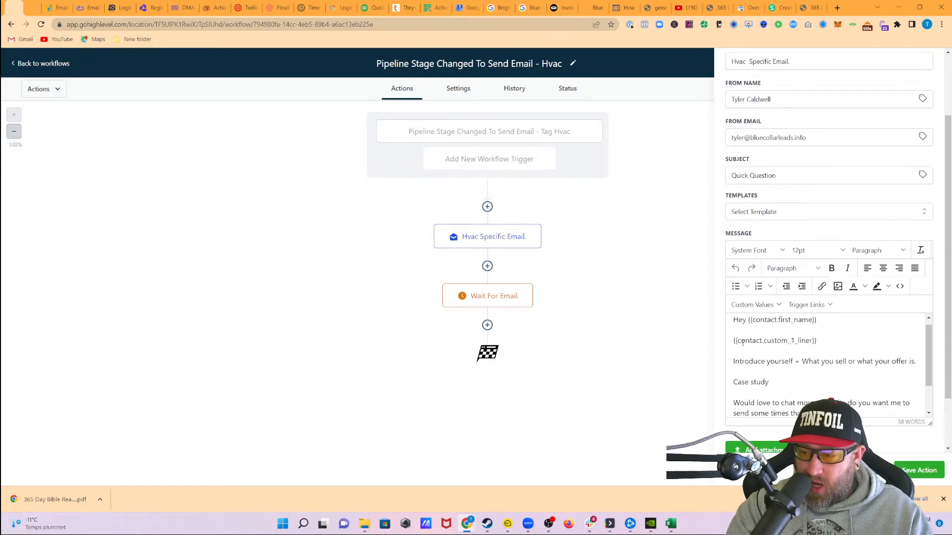